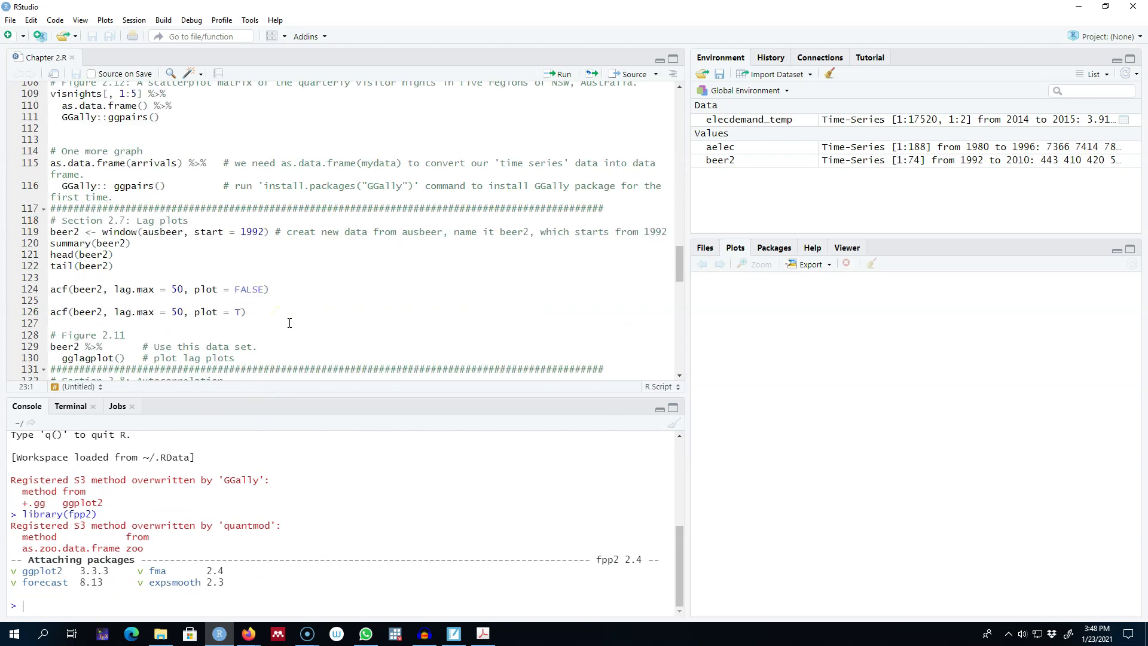
Step: Run the Section 2.8 line that creates beer2 from ausbeer with window() and start = 1992
scroll(296, 341, down, 3)
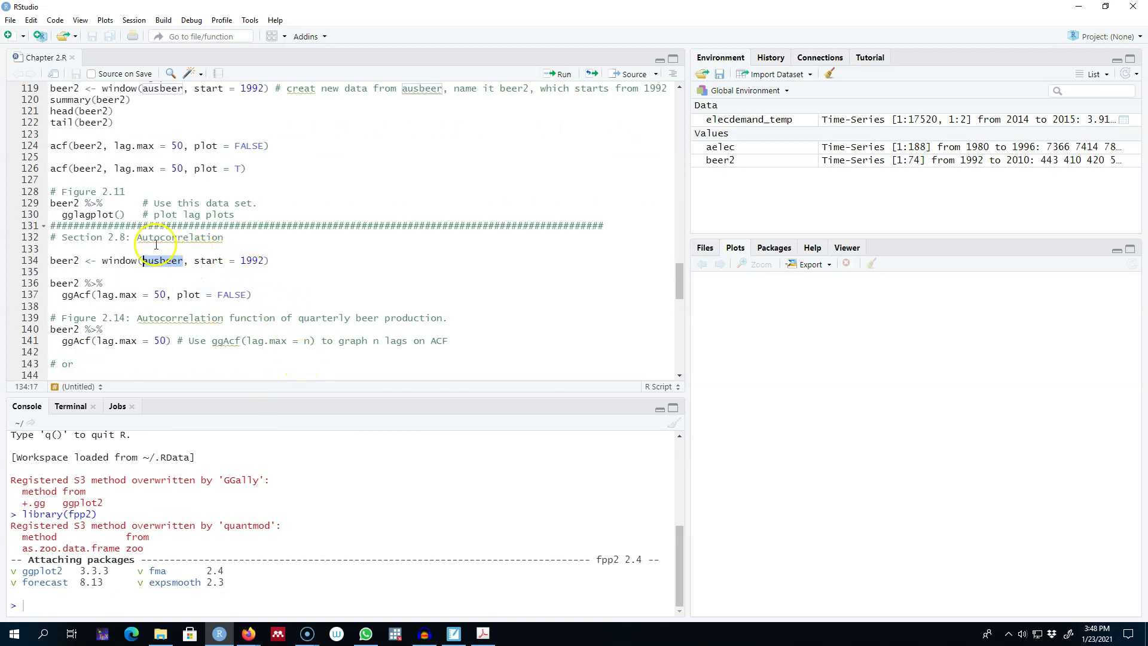
drag(195, 261, 269, 261)
click(271, 261)
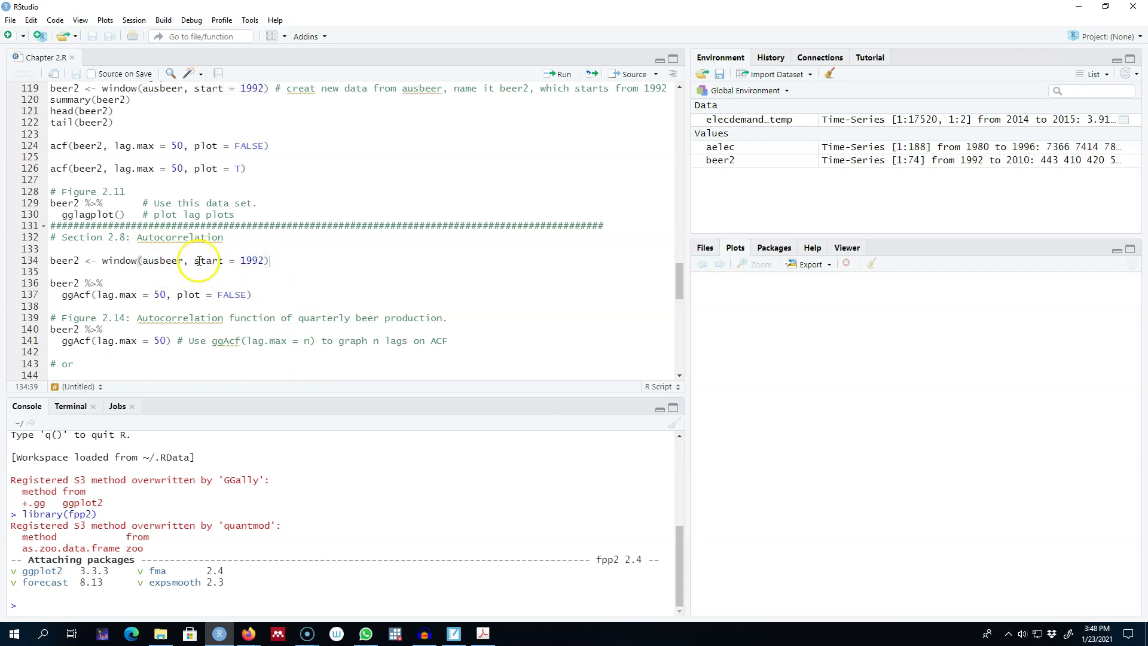
drag(195, 262, 264, 261)
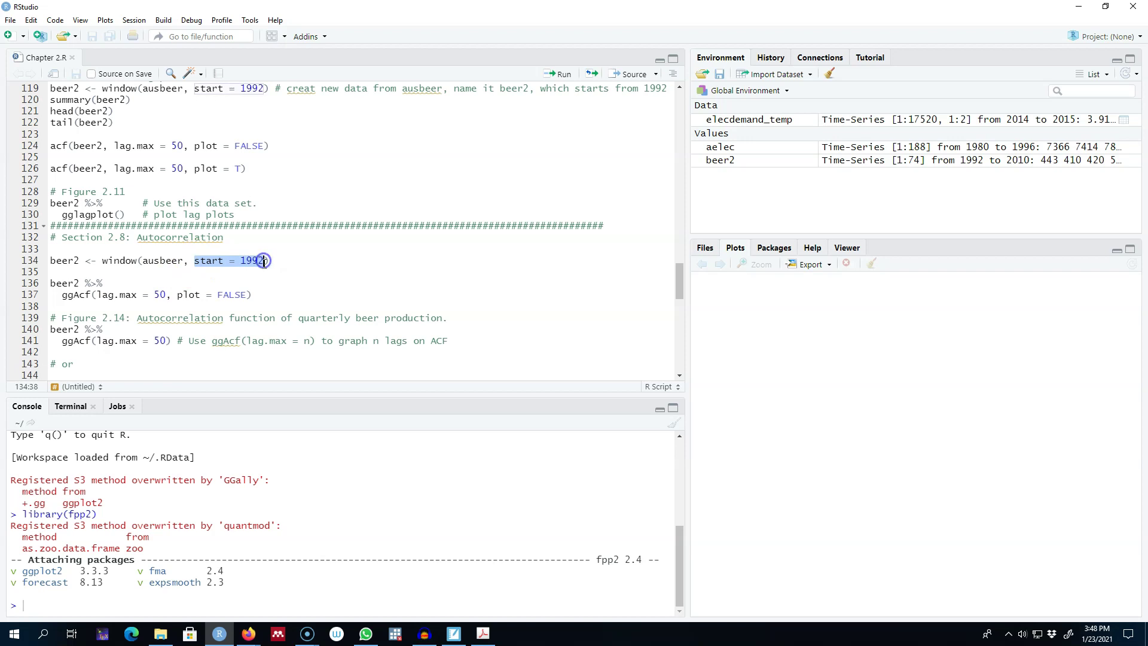
double_click(127, 262)
click(297, 260)
click(246, 260)
shift+click(50, 260)
key(ctrl+Return)
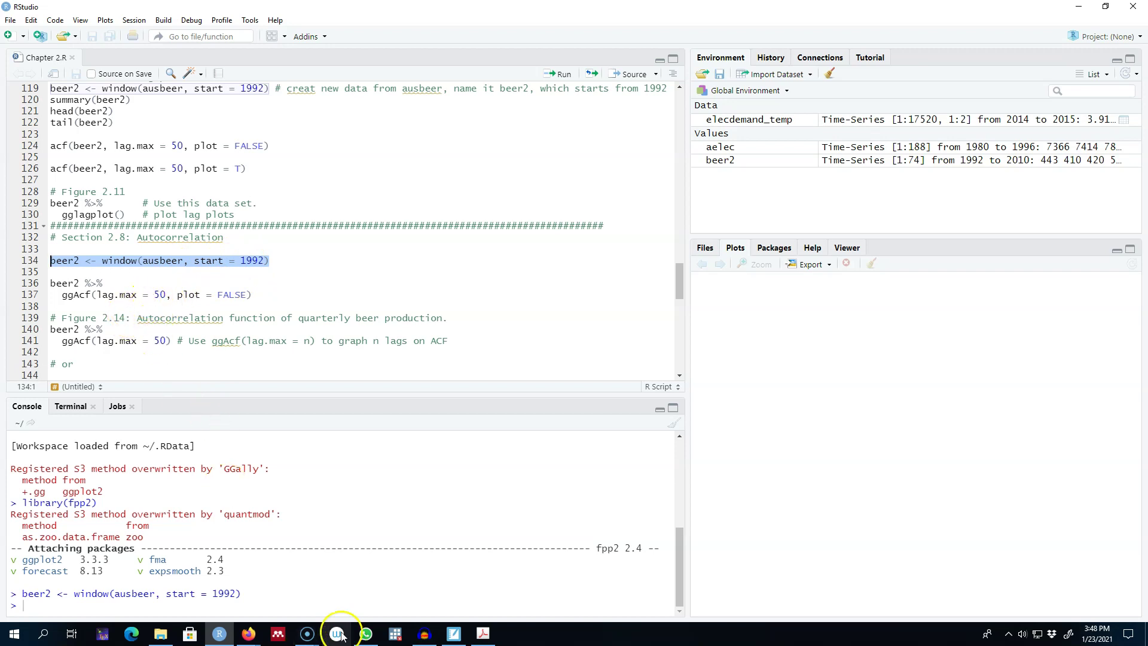
Step: Check the autocorrelation function notes in SMART Notebook and run the beer2 ggAcf code with lag.max = 50 and plot = FALSE in RStudio
click(453, 633)
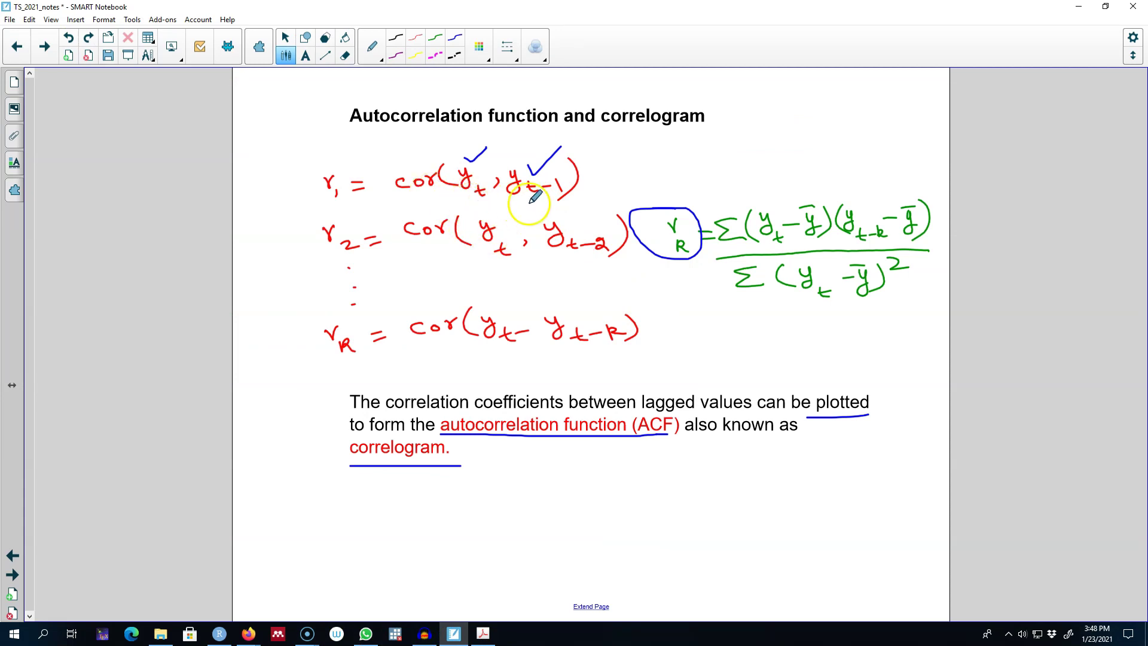
click(1078, 7)
drag(165, 295, 98, 294)
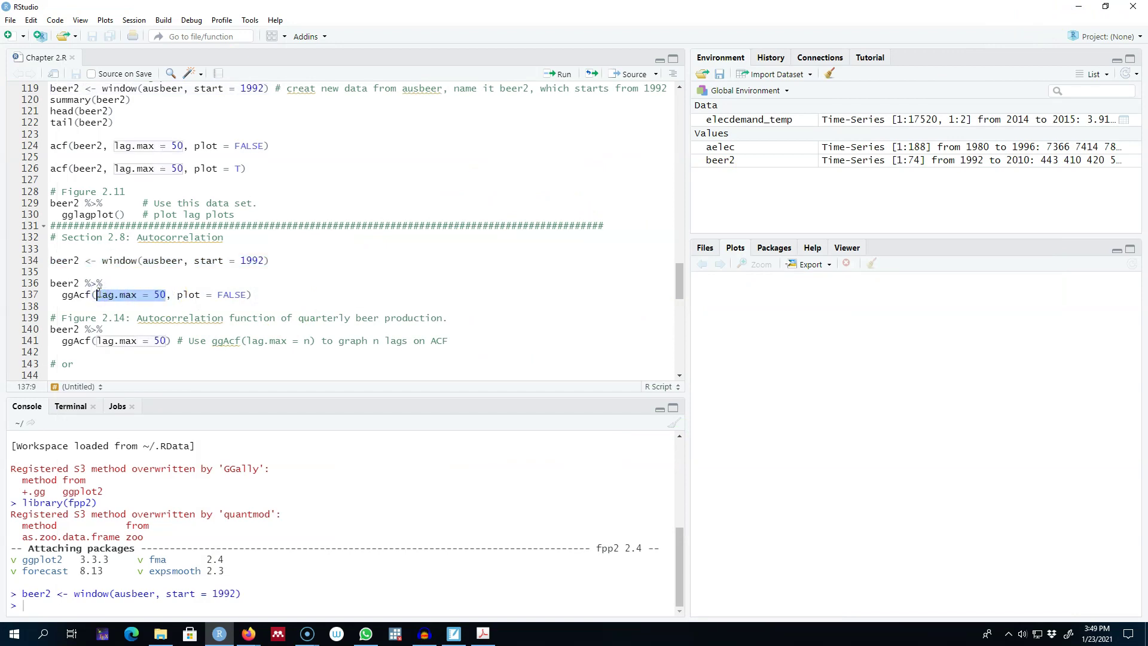
double_click(233, 296)
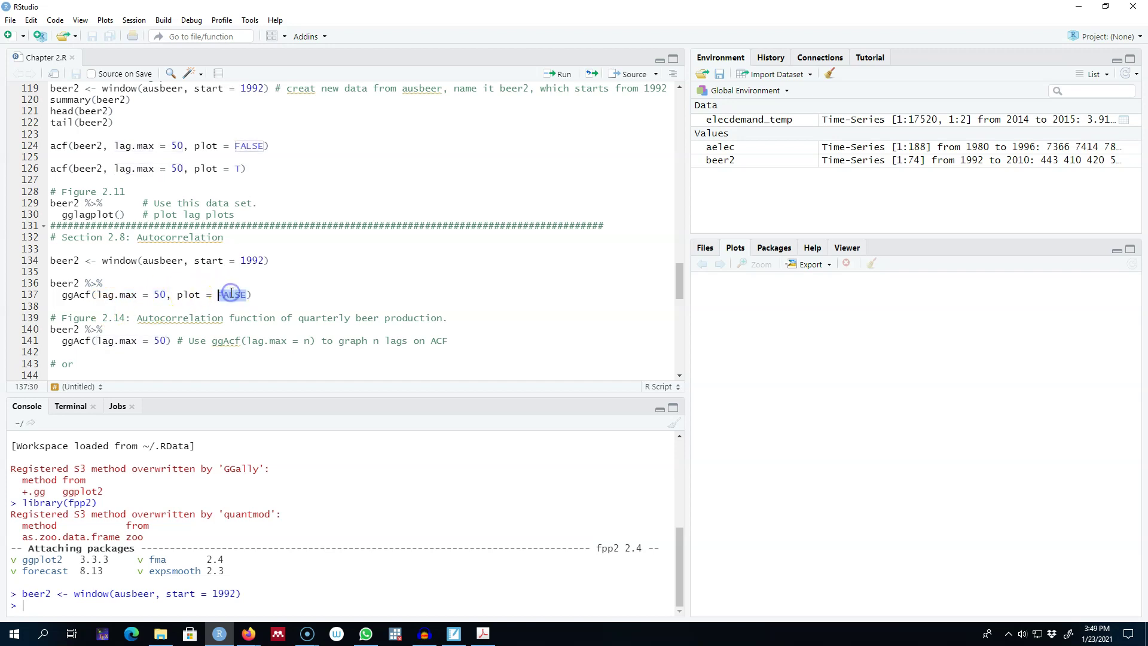
drag(255, 296, 18, 284)
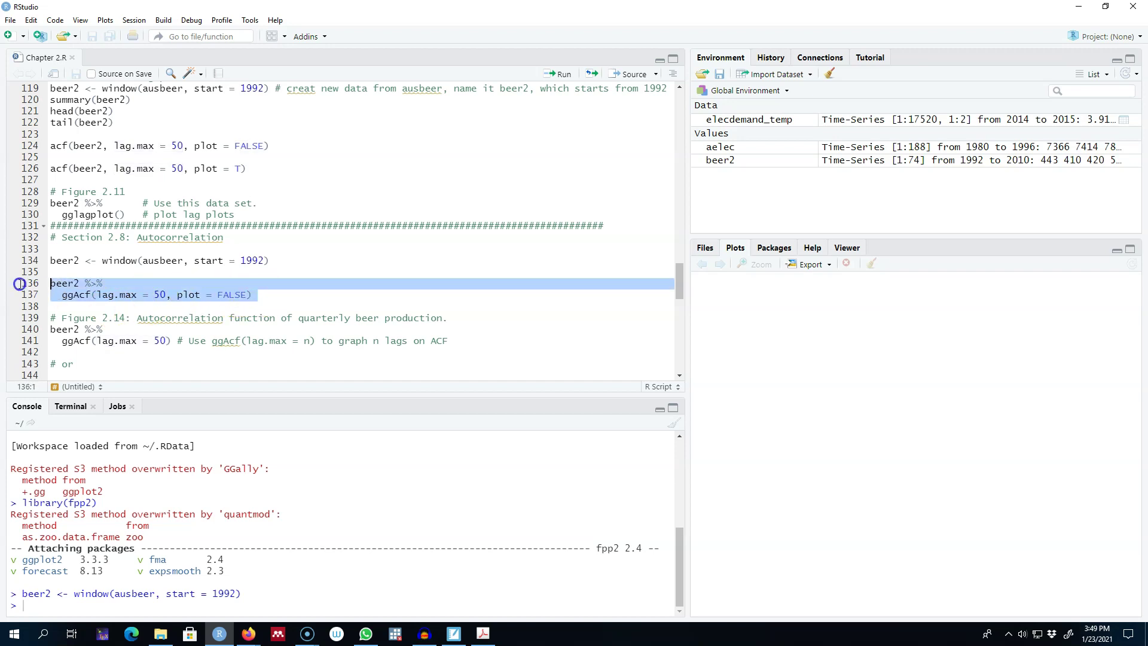
click(557, 74)
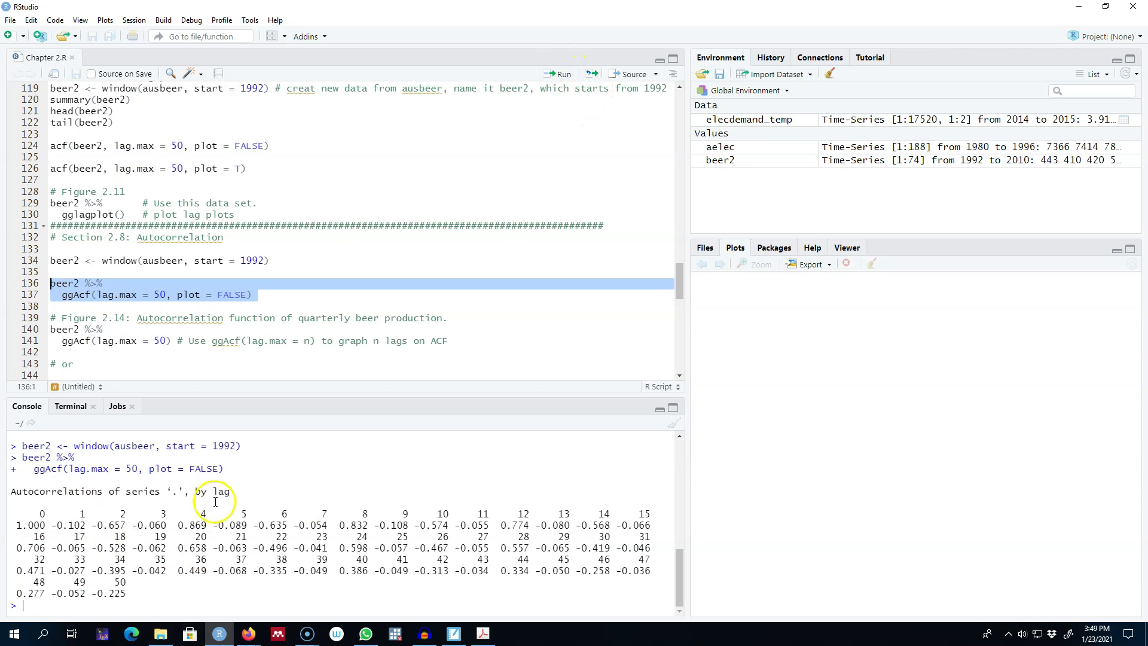
Step: Examine the printed autocorrelation coefficients of beer2 by lag, from lag 0 through lag 50
drag(51, 525, 42, 524)
click(45, 514)
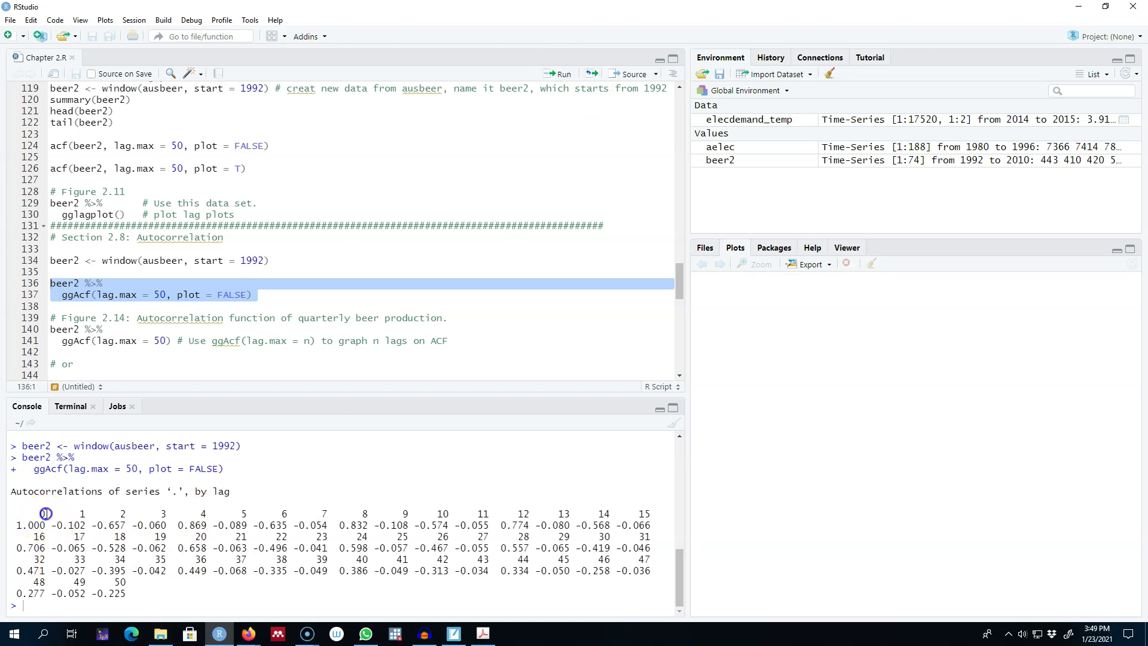
click(25, 544)
click(95, 547)
double_click(14, 527)
click(27, 548)
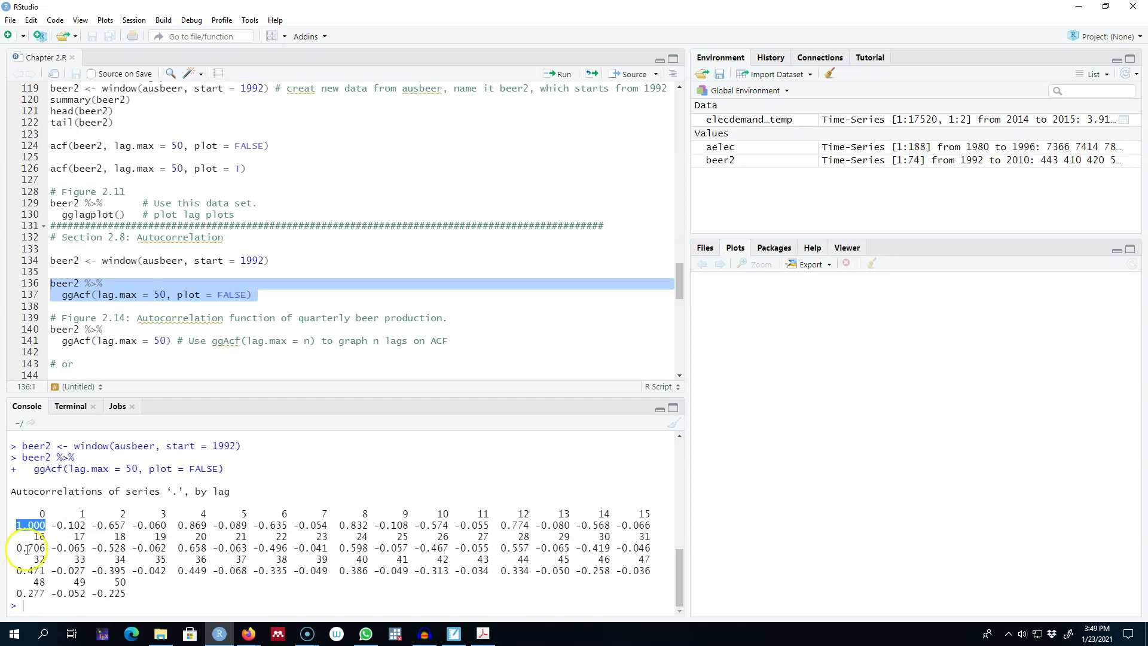
double_click(65, 525)
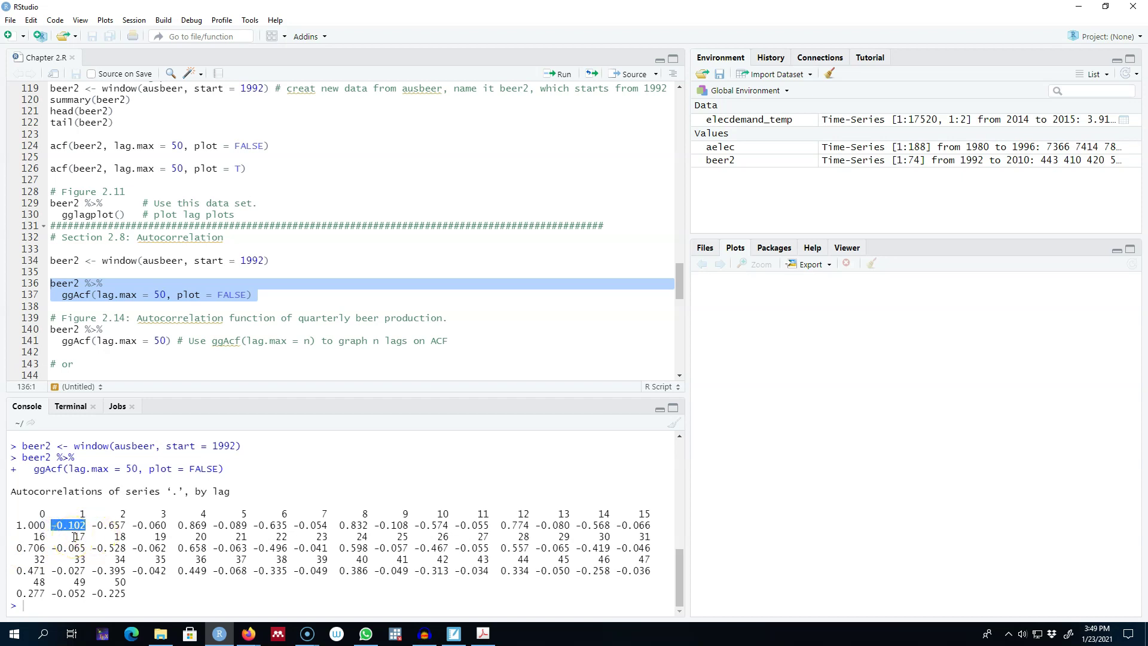
double_click(112, 525)
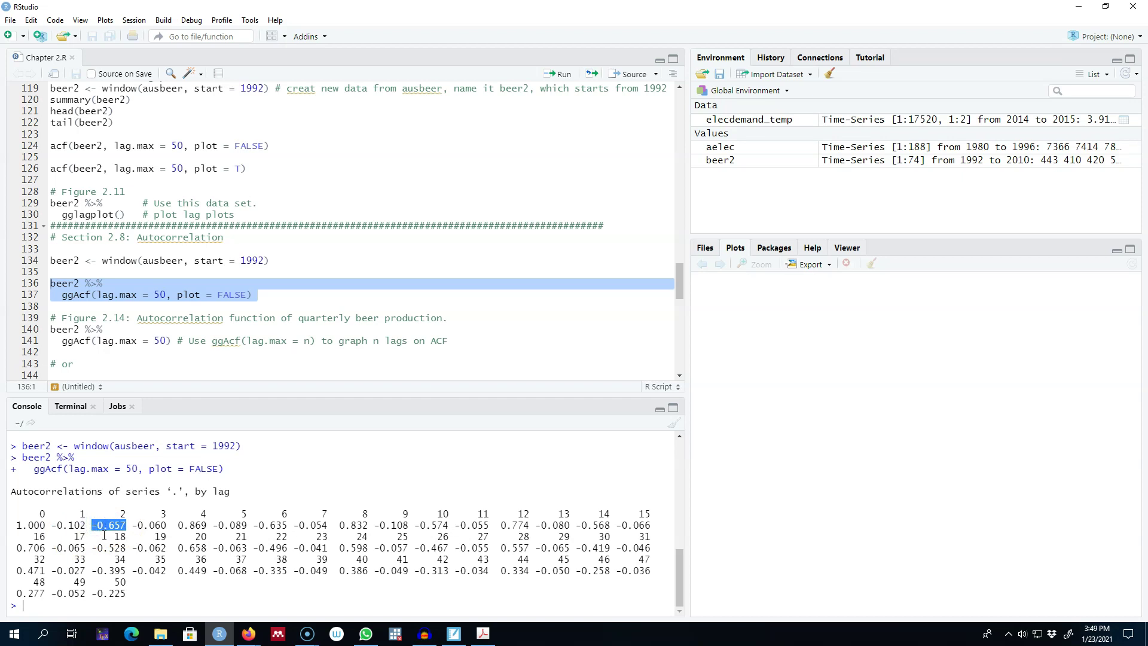
double_click(108, 525)
click(132, 594)
drag(97, 593, 149, 591)
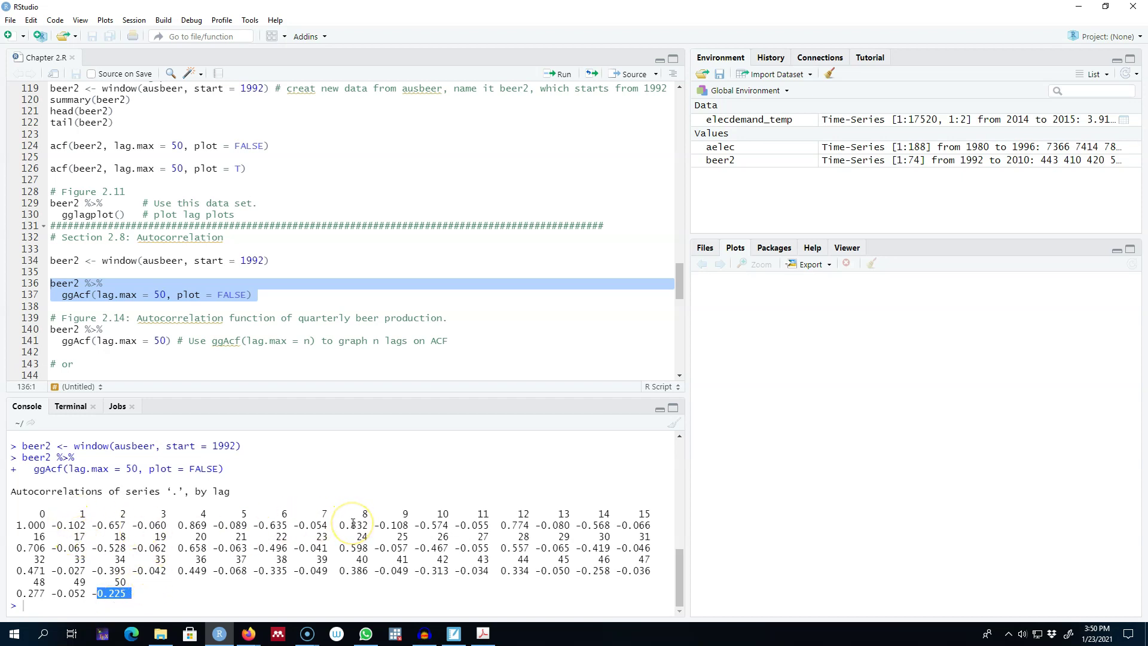
click(147, 591)
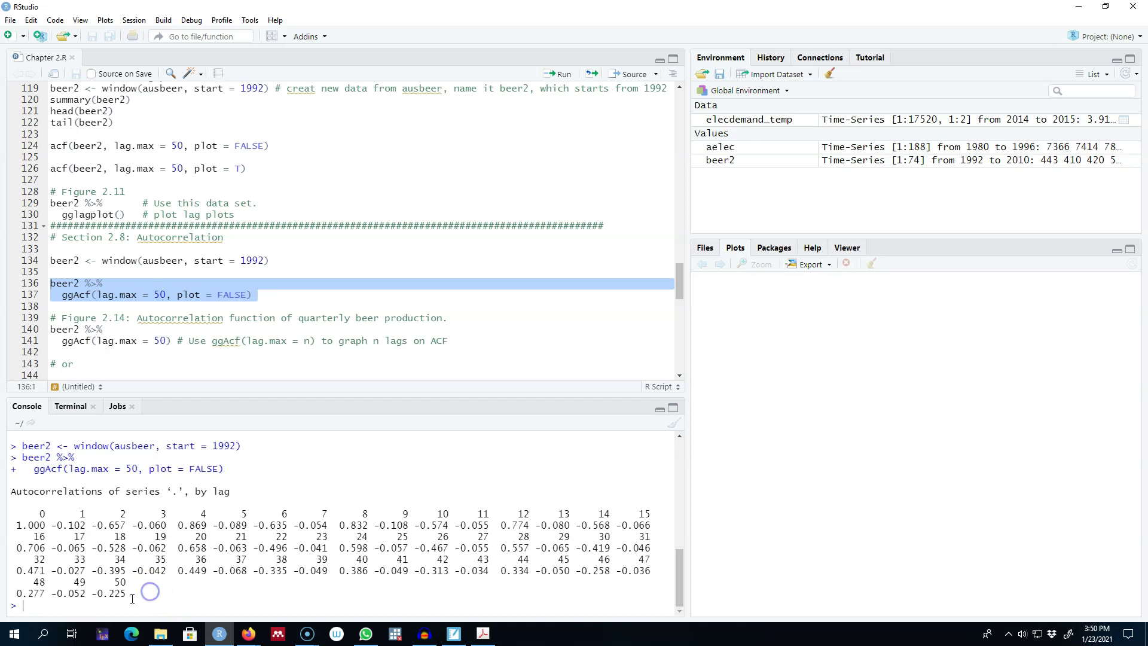
drag(129, 594, 40, 525)
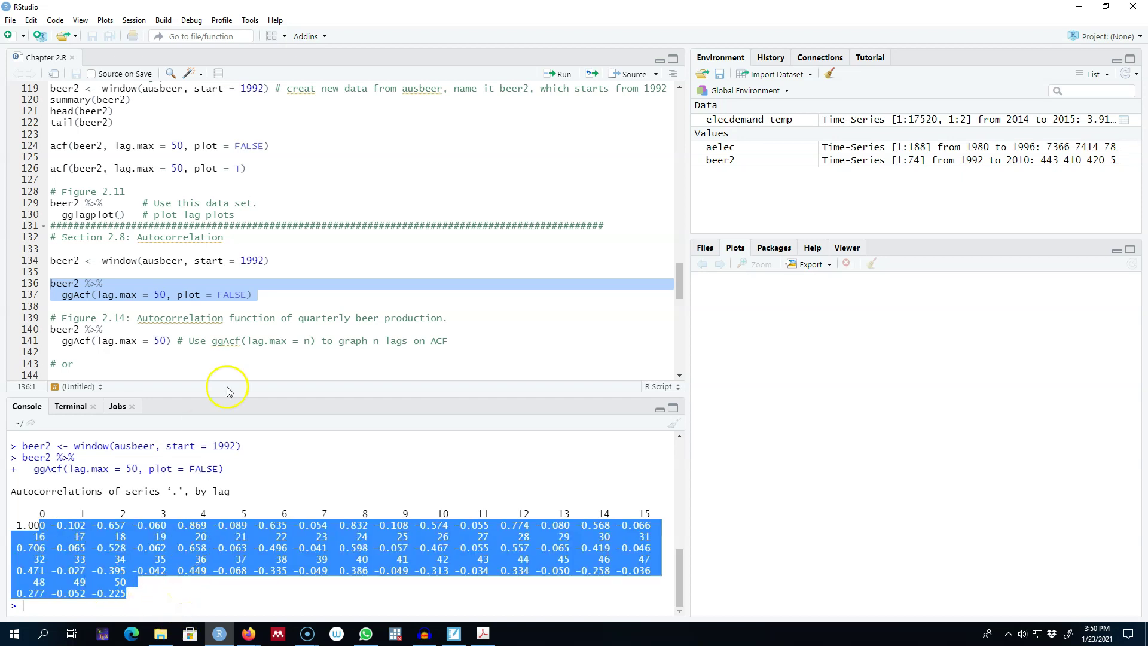
Step: Plot the autocorrelation function of beer2 for 50 lags by running the Figure 2.14 ggAcf(lag.max = 50) code
scroll(265, 209, down, 2)
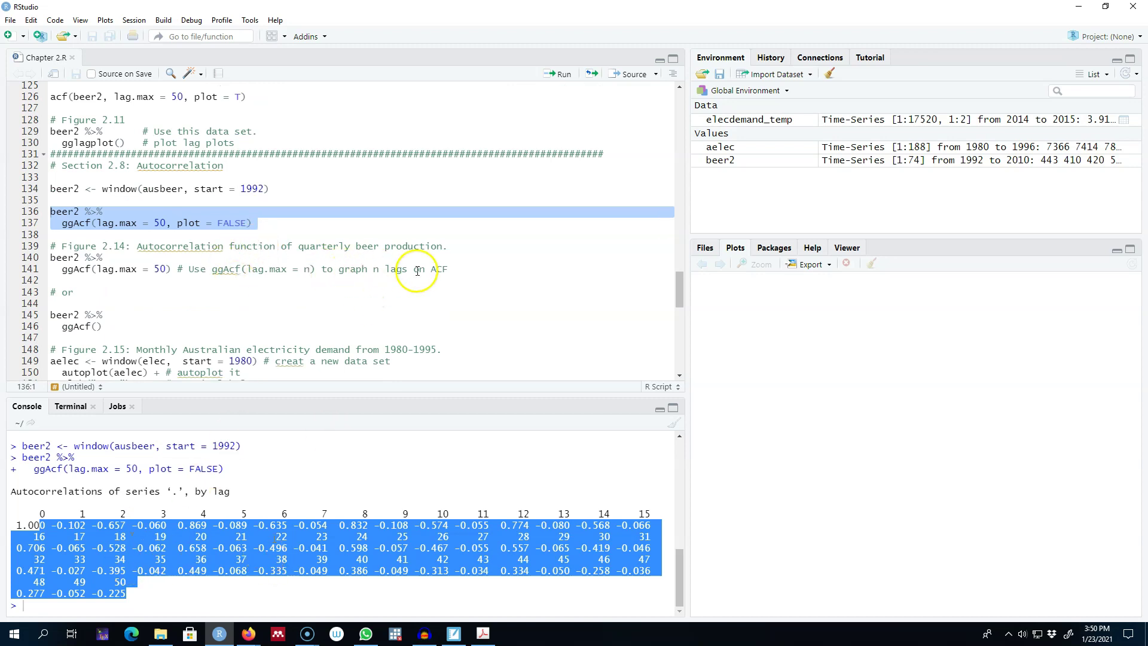
click(168, 269)
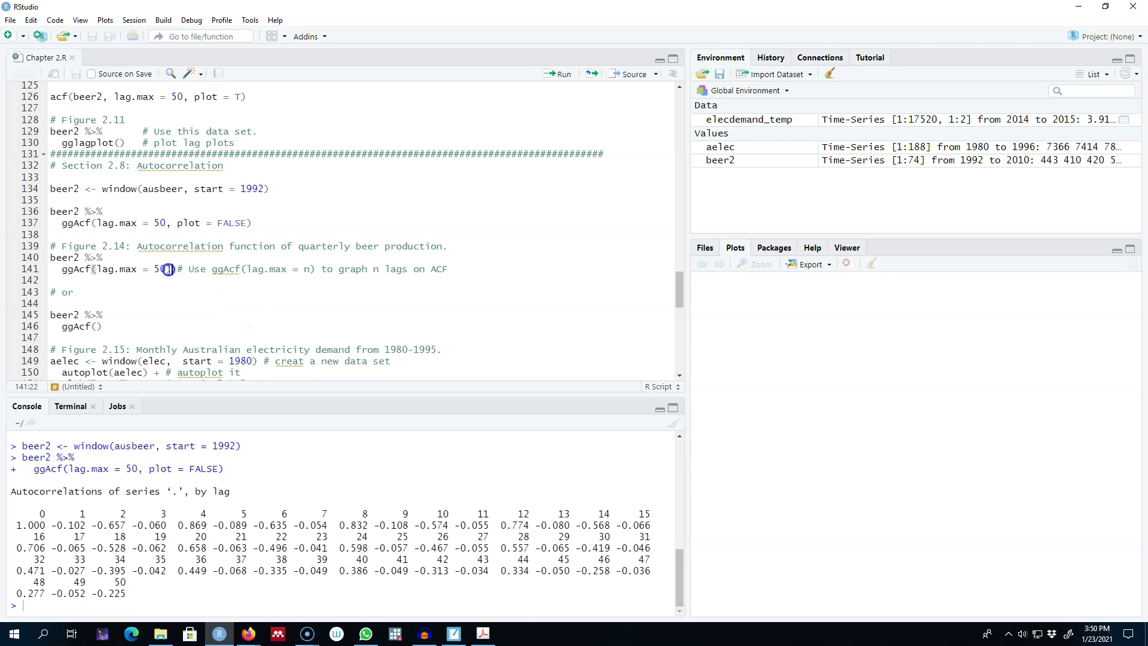
double_click(76, 223)
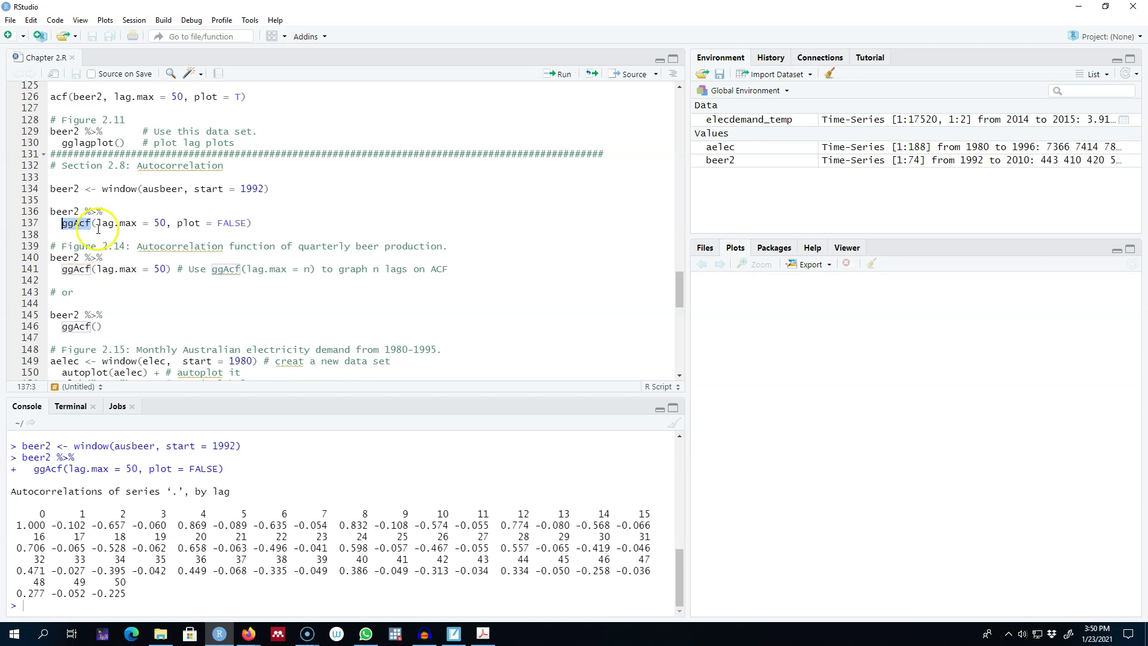
click(87, 222)
drag(91, 222, 73, 222)
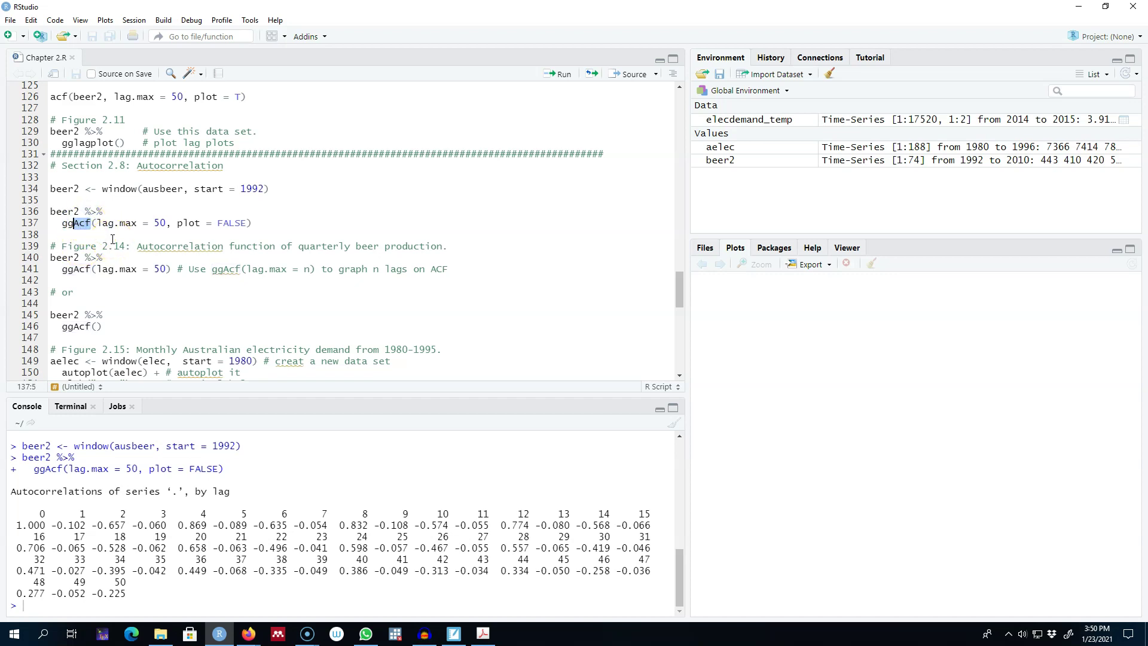
click(74, 210)
drag(72, 210, 52, 210)
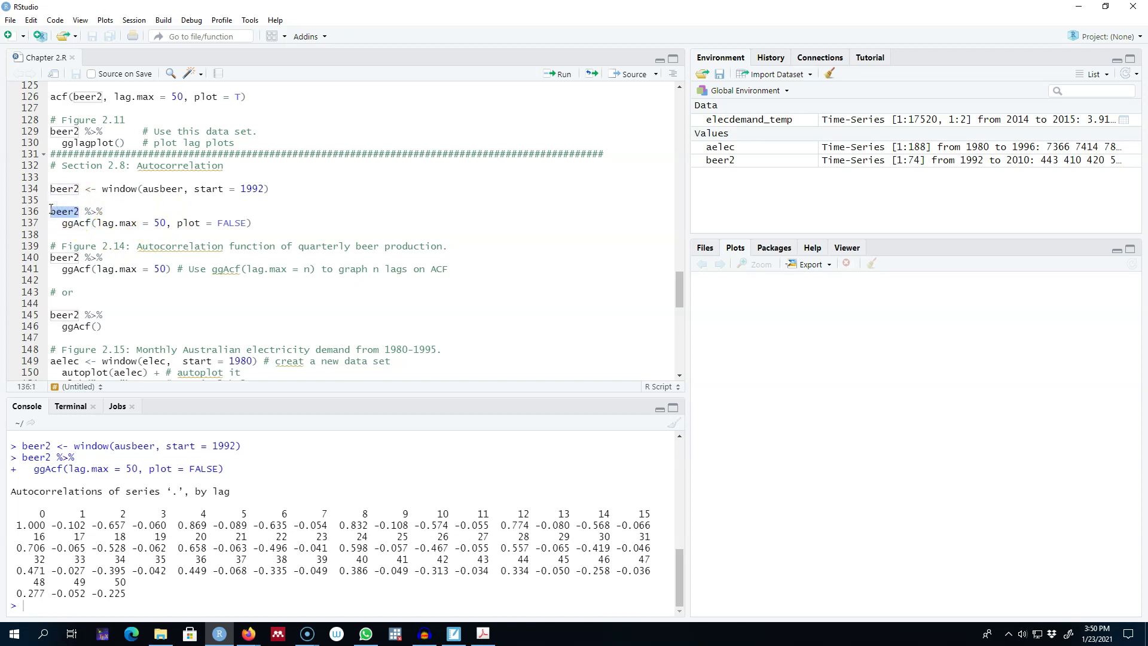
click(161, 269)
drag(162, 269, 99, 268)
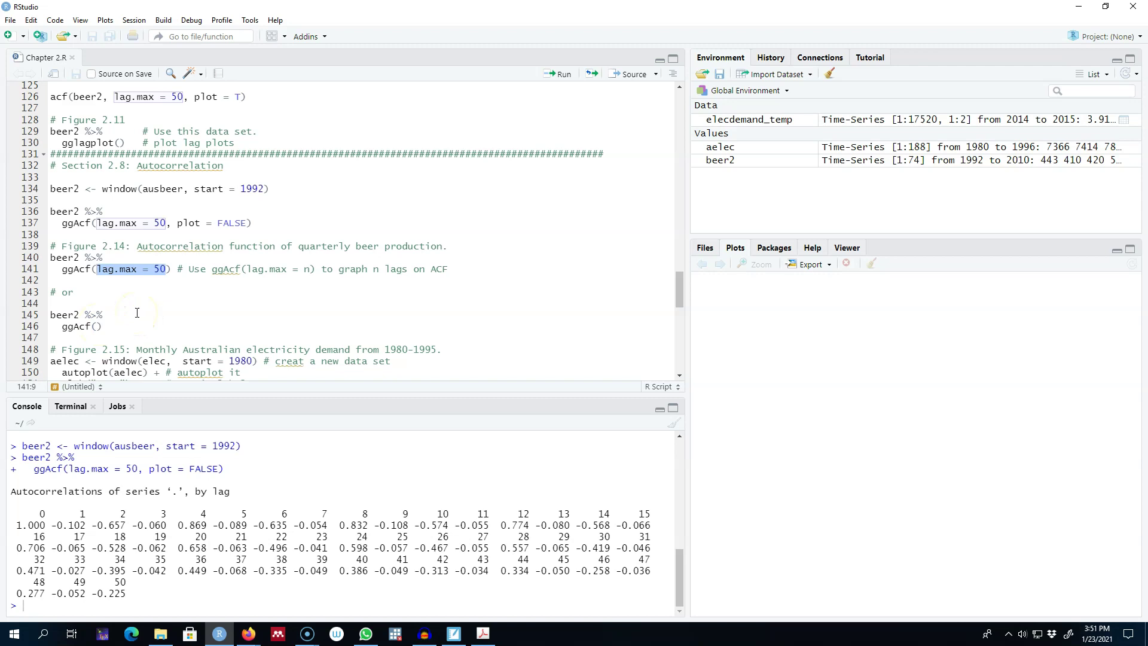
drag(90, 293, 45, 257)
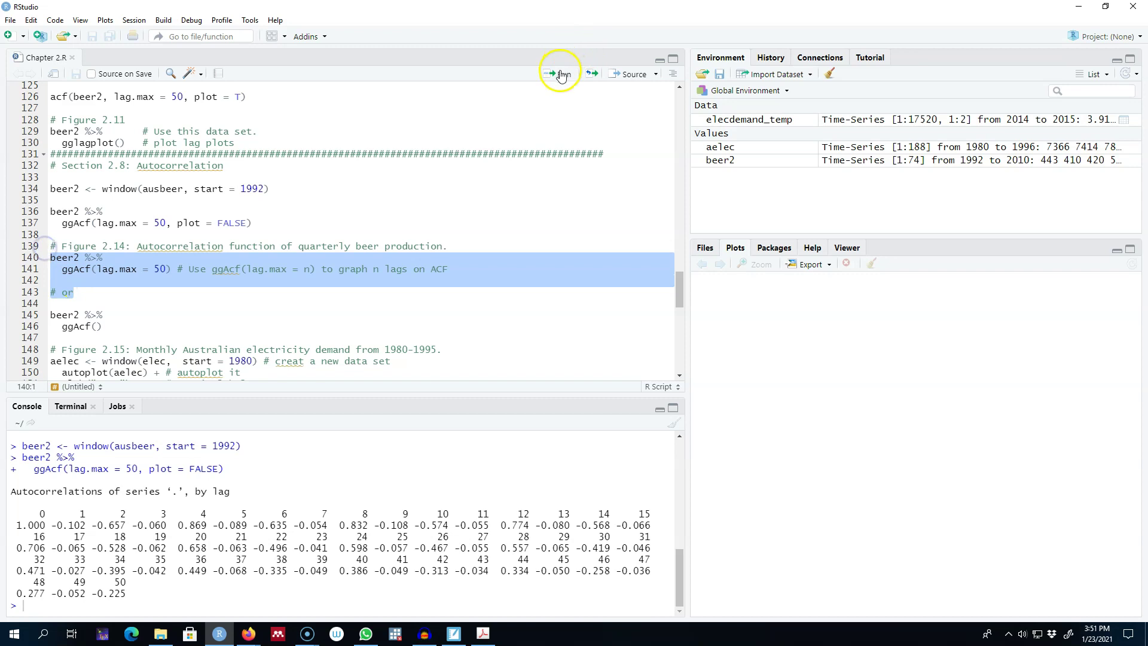
click(560, 73)
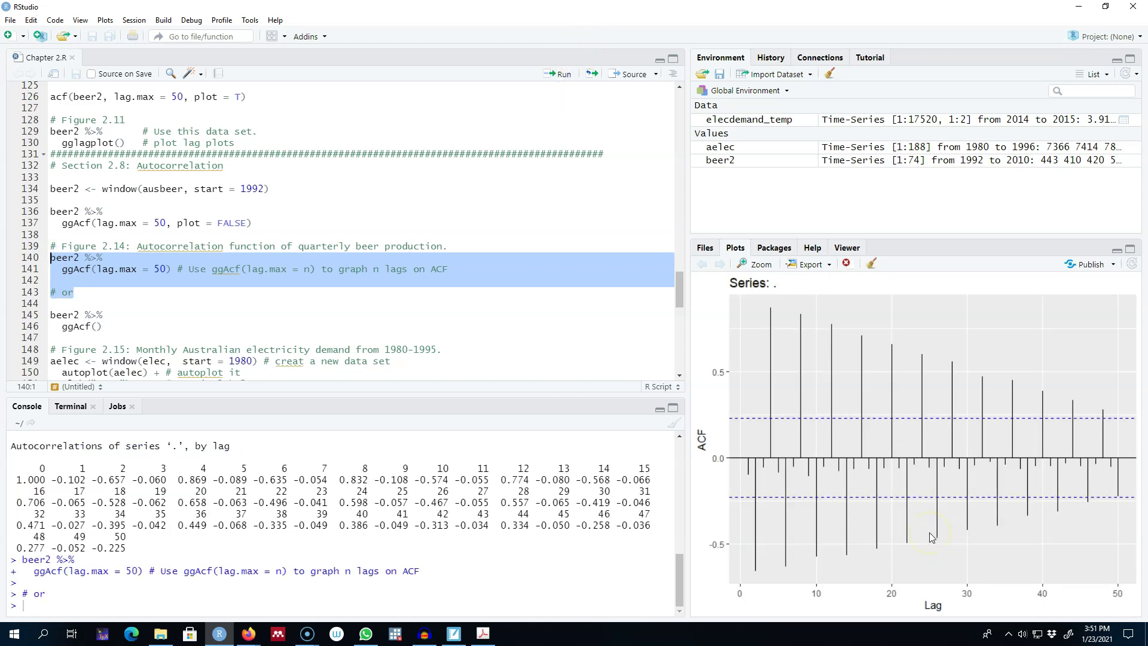
Step: Compare the 50-lag plot with the printed coefficients at lags 1 and 4, and plot beer2 using ggAcf() without arguments
click(892, 536)
drag(84, 479, 51, 480)
drag(206, 480, 181, 482)
click(559, 77)
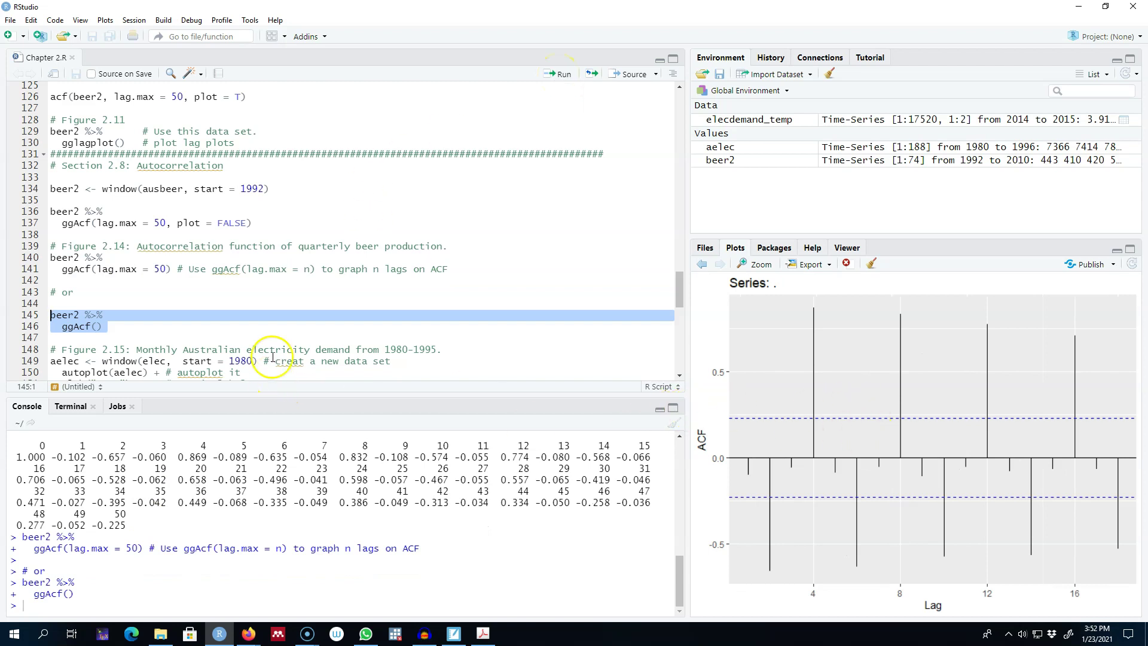
Step: Compare the default ggAcf() plot with the lag.max = 50 setting and view the Figure 2.15 electricity demand code
drag(165, 271, 98, 269)
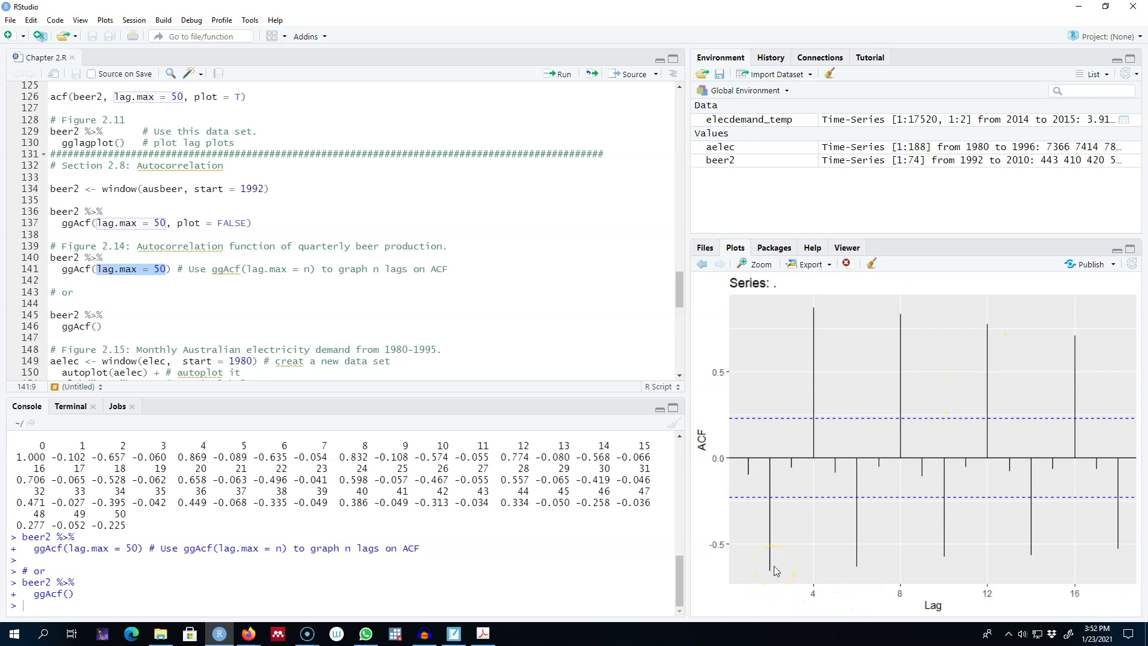
click(850, 540)
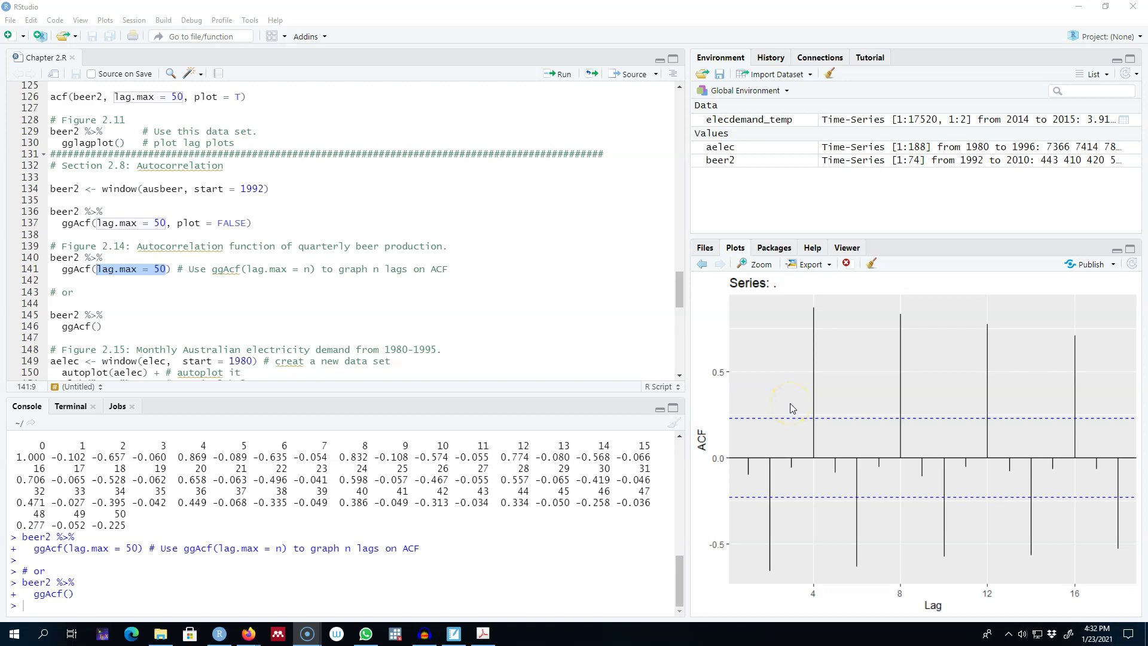
scroll(468, 325, down, 3)
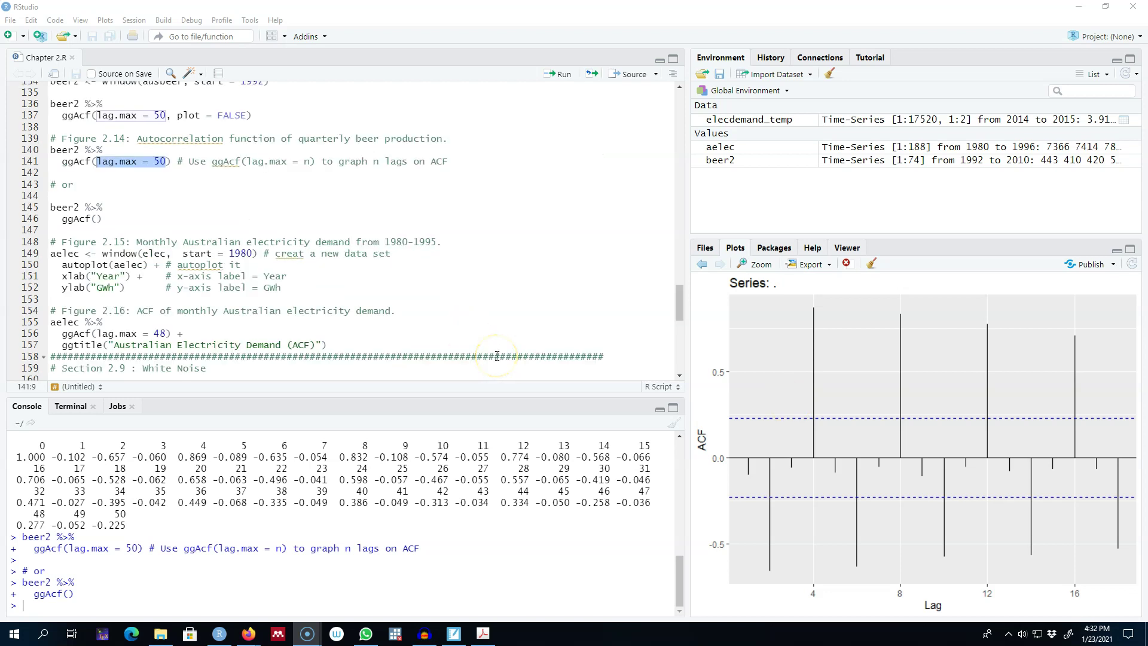